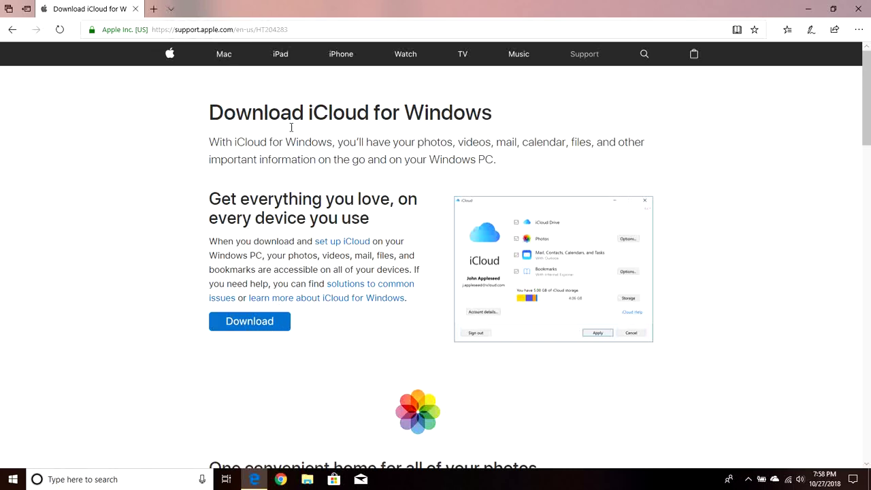
- Select the page address, then dismiss the suggestions on the iCloud for Windows download page
{"action": "left_click", "coordinate": [301, 34]}
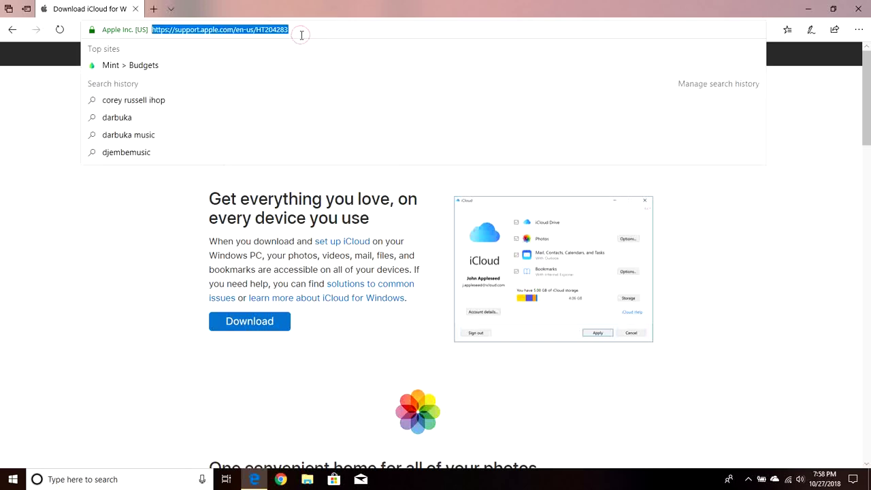
{"action": "left_click", "coordinate": [114, 260]}
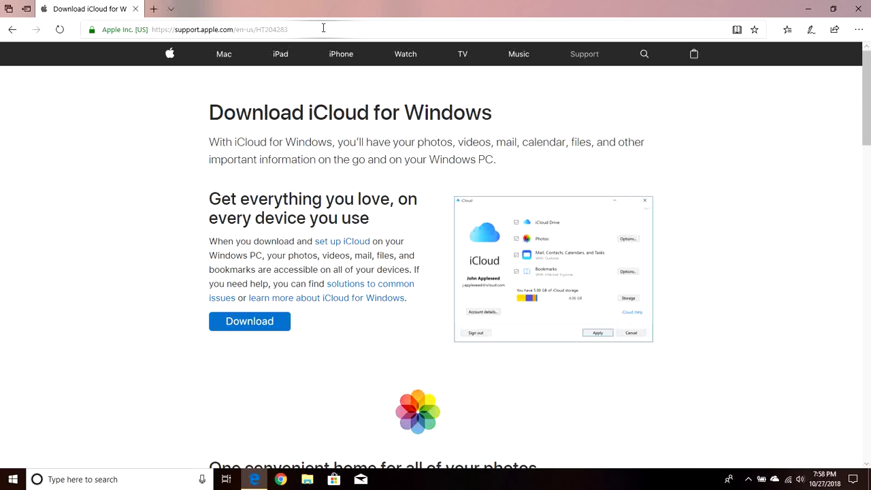
- Download iCloudSetup.exe and run it once the download finishes
{"action": "left_click", "coordinate": [267, 328]}
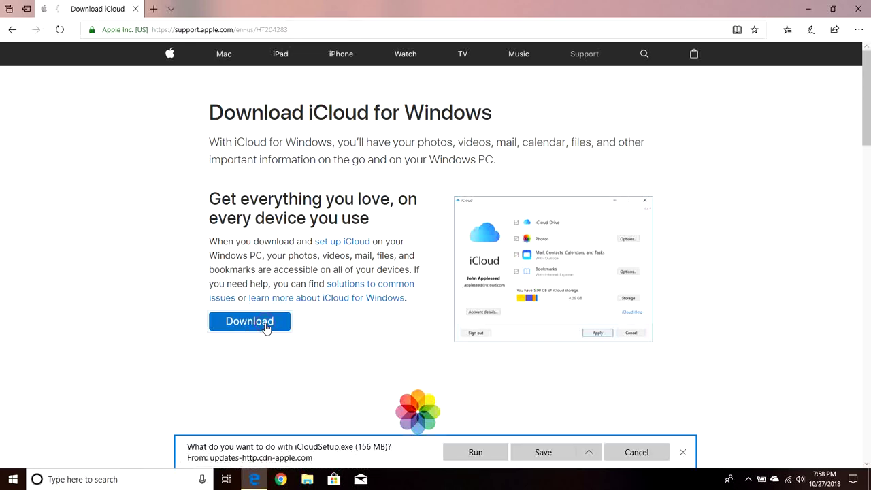
{"action": "left_click", "coordinate": [482, 453]}
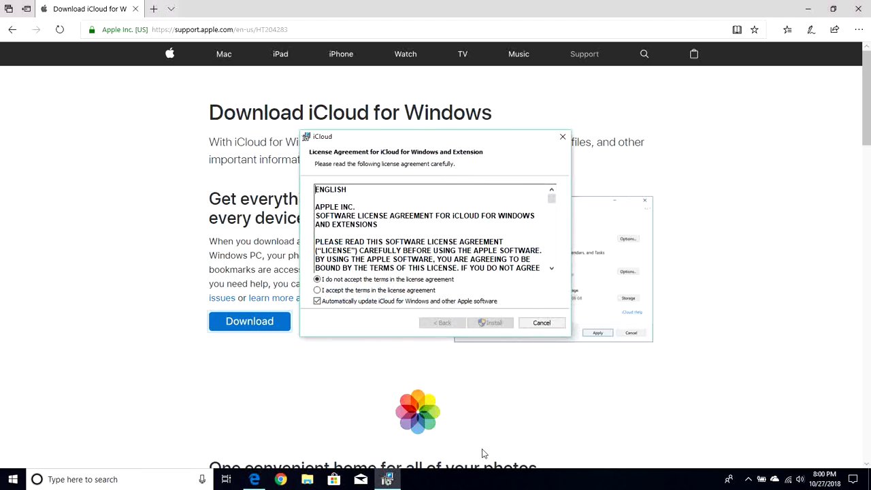
- Accept the iCloud license agreement terms and start the installation
{"action": "left_click", "coordinate": [379, 291]}
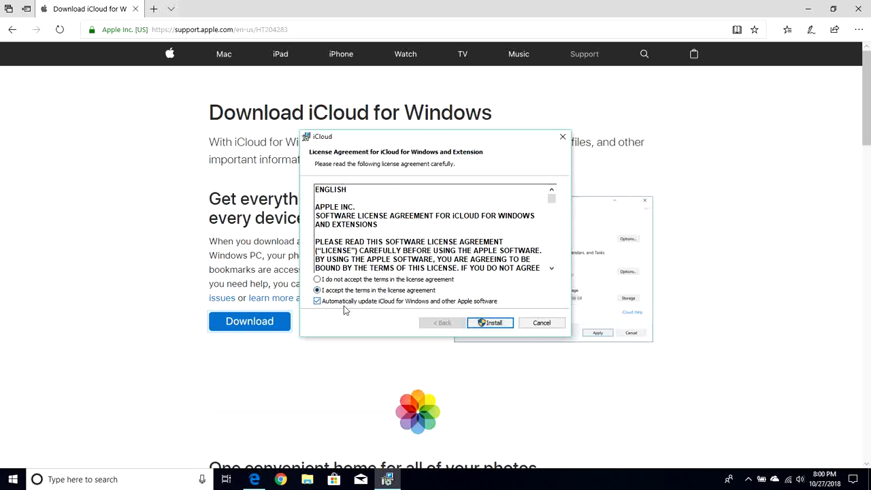
{"action": "left_click", "coordinate": [503, 326]}
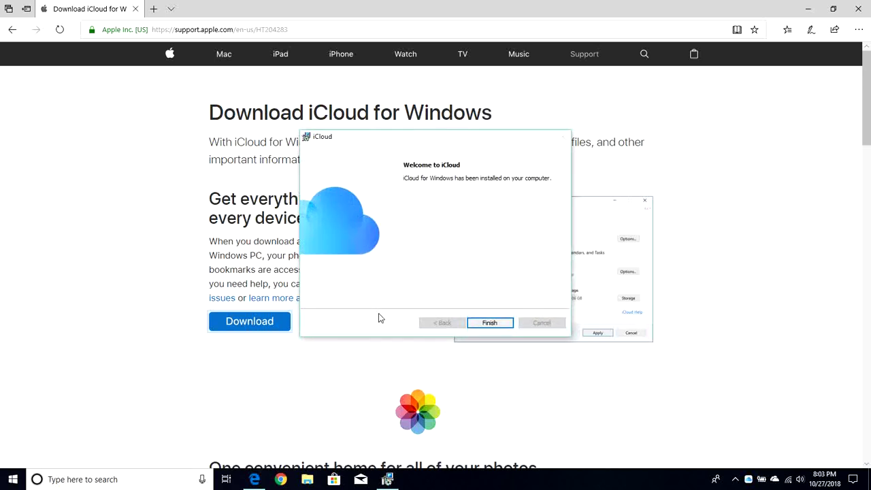
- Click Finish to close the iCloud installer
{"action": "left_click", "coordinate": [490, 322]}
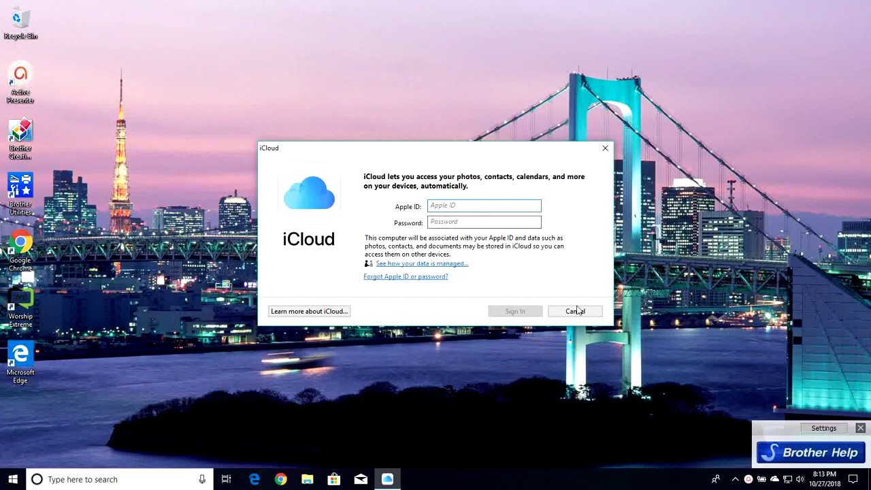
- Enter the account's Apple ID e-mail and password in the iCloud sign-in window
{"action": "left_click", "coordinate": [737, 479]}
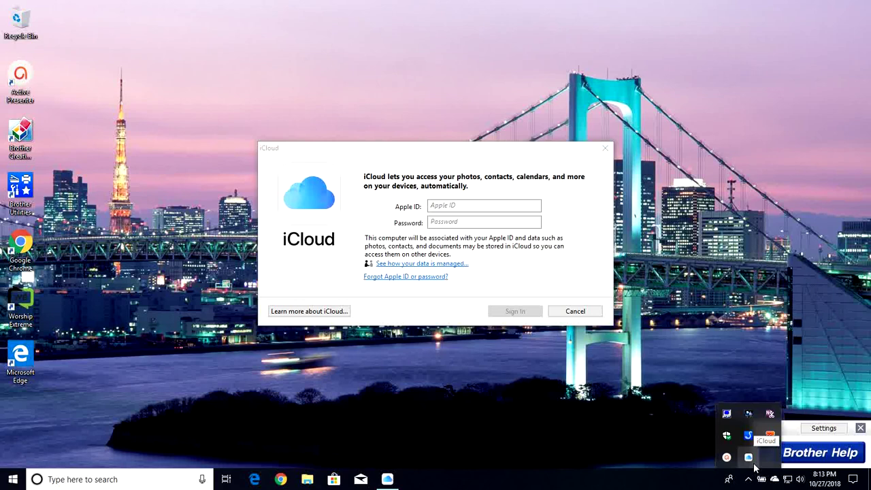
{"action": "left_click", "coordinate": [475, 205]}
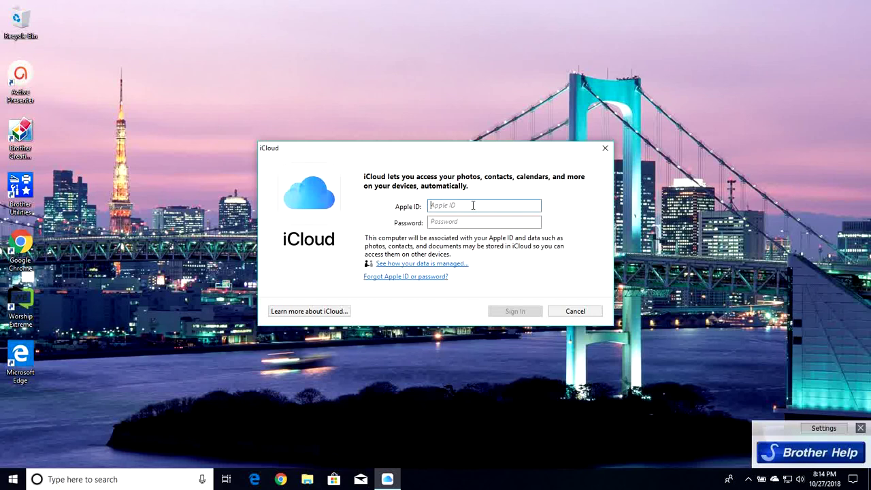
{"action": "key", "text": "Tab"}
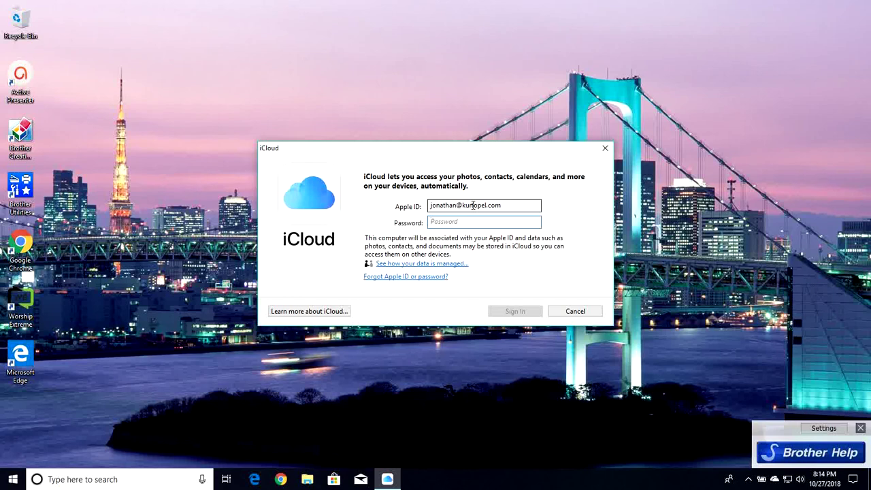
{"action": "type", "text": "••••"}
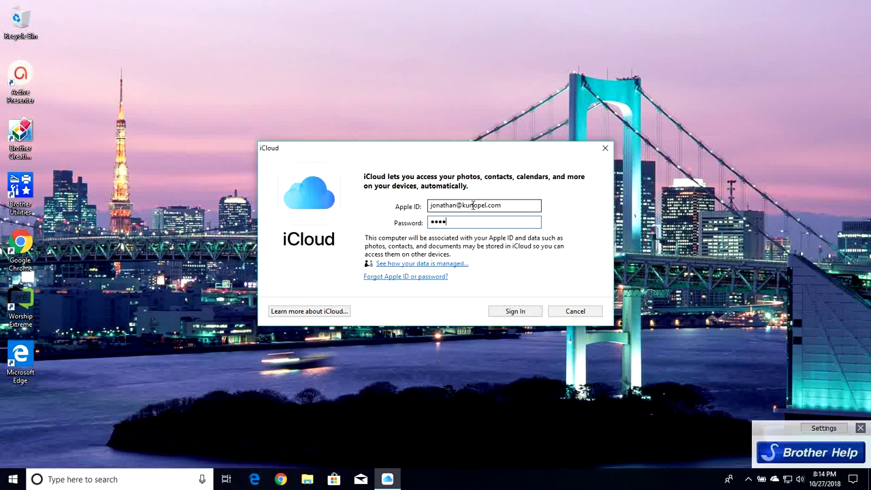
{"action": "type", "text": "••••••"}
- Sign in to iCloud and choose 'Automatically send' for diagnostic information
{"action": "left_click", "coordinate": [515, 312]}
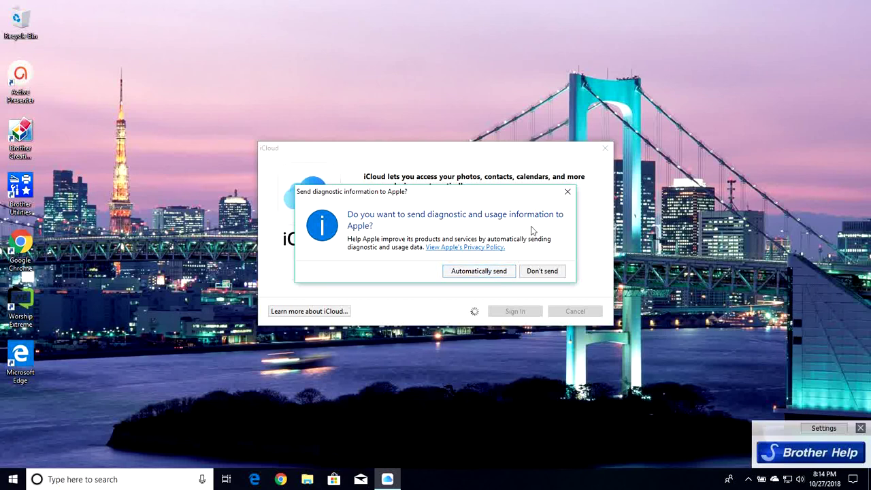
{"action": "left_click", "coordinate": [502, 271]}
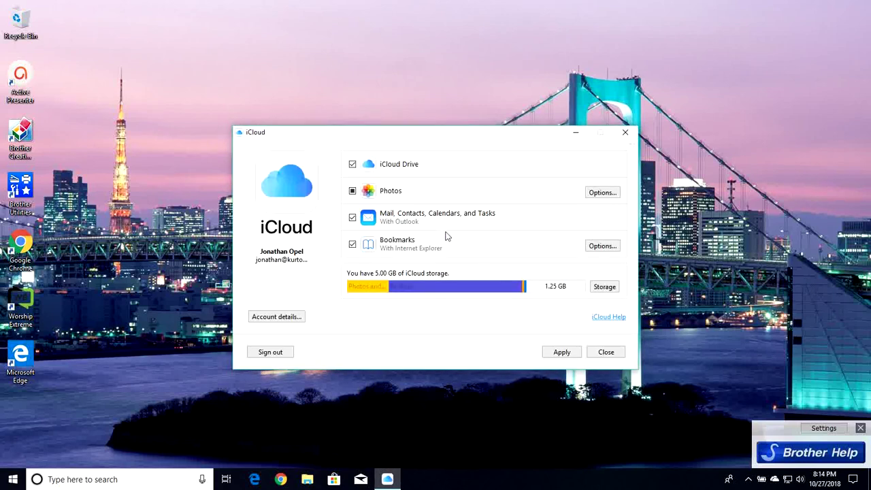
- In Photos options, uncheck 'Upload new photos and videos from my PC' and confirm with Done
{"action": "left_click", "coordinate": [603, 193]}
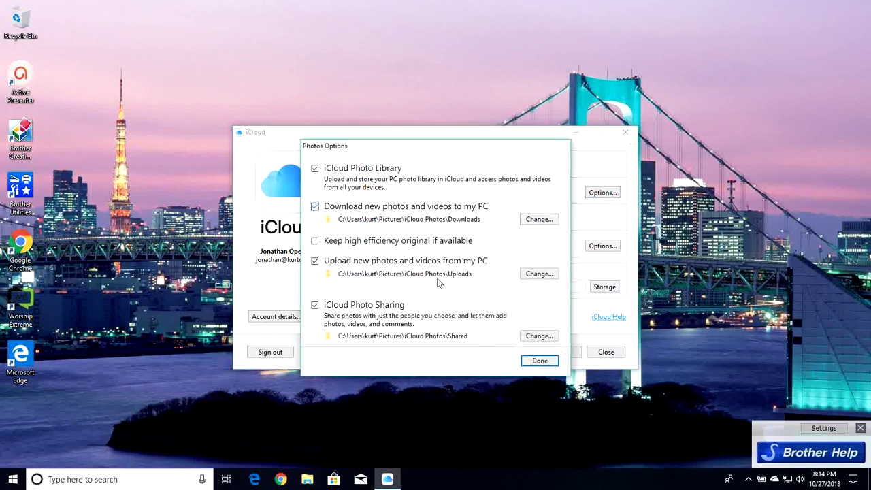
{"action": "left_click", "coordinate": [316, 262]}
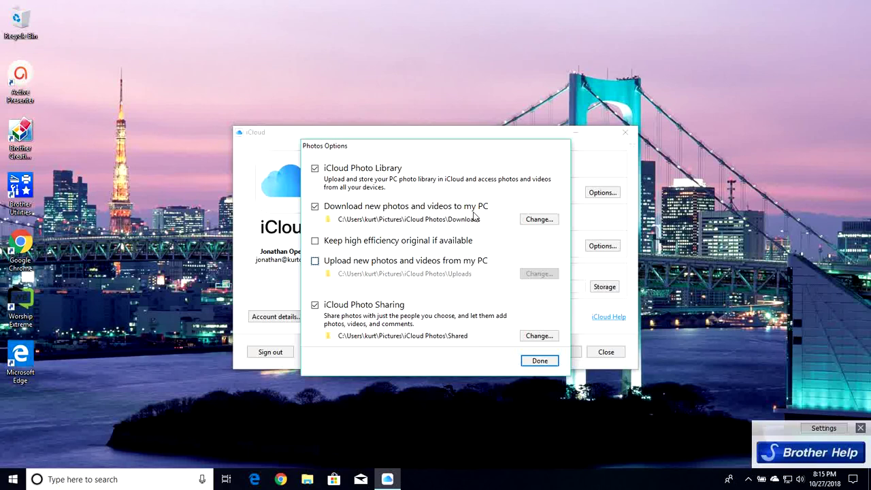
{"action": "left_click", "coordinate": [541, 361]}
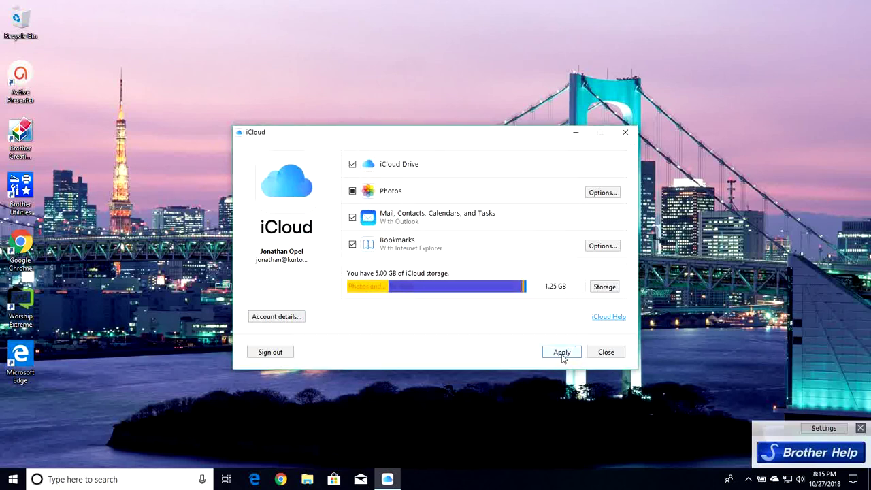
- Apply the iCloud settings, acknowledge the completed Outlook setup, and close the iCloud window
{"action": "left_click", "coordinate": [562, 353]}
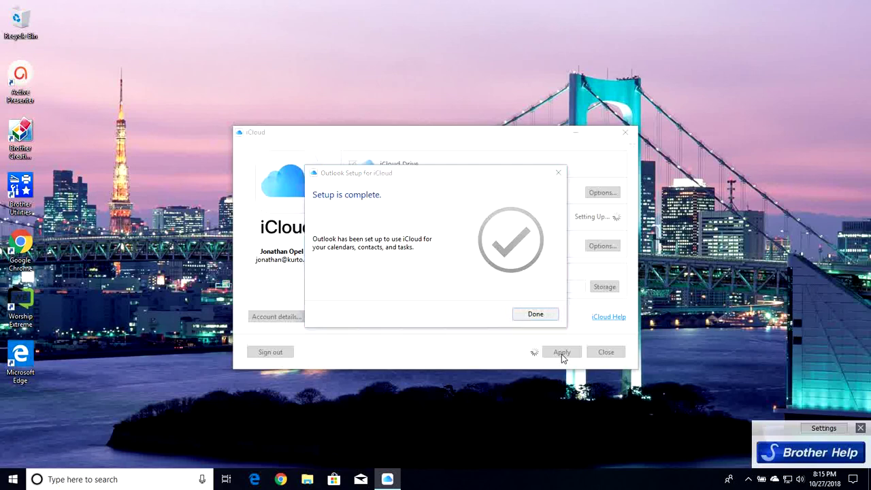
{"action": "left_click", "coordinate": [535, 314]}
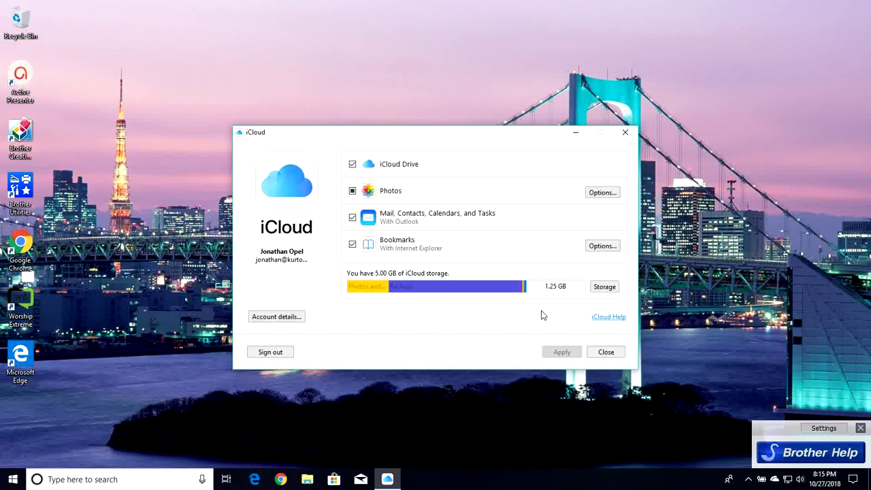
{"action": "left_click", "coordinate": [606, 352]}
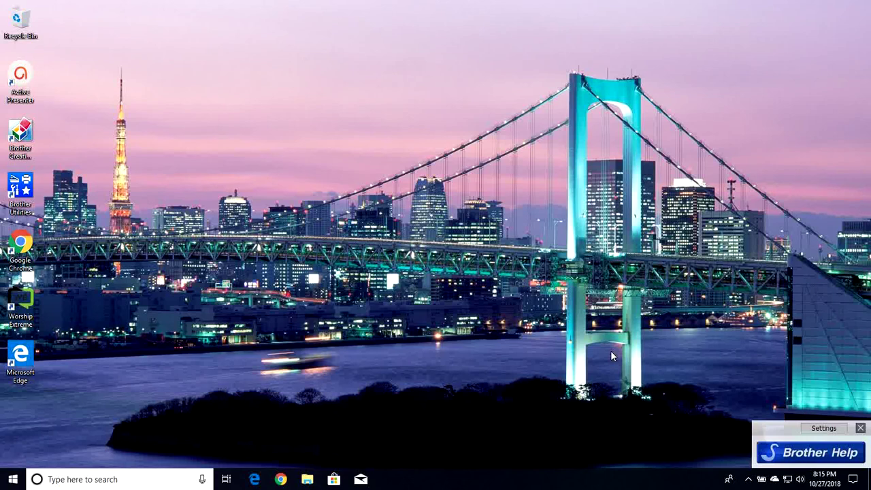
- From the iCloud tray icon's status panel, choose Download Photos
{"action": "left_click", "coordinate": [749, 480]}
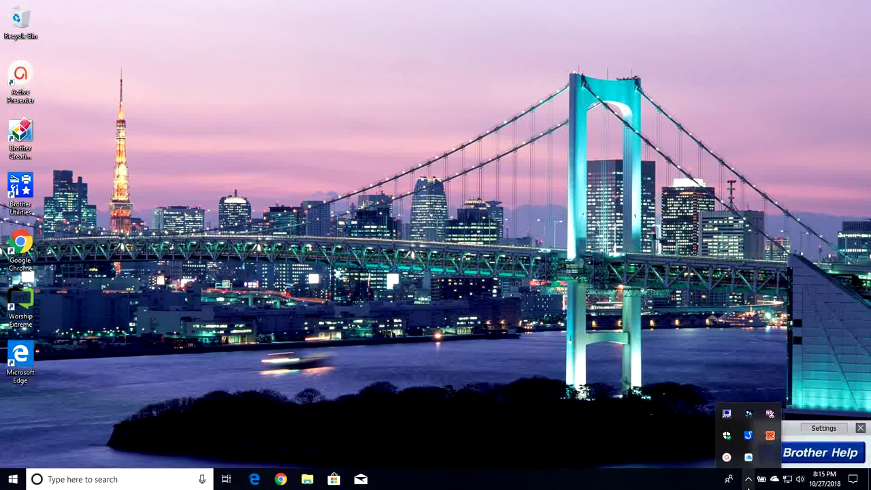
{"action": "left_click", "coordinate": [748, 480]}
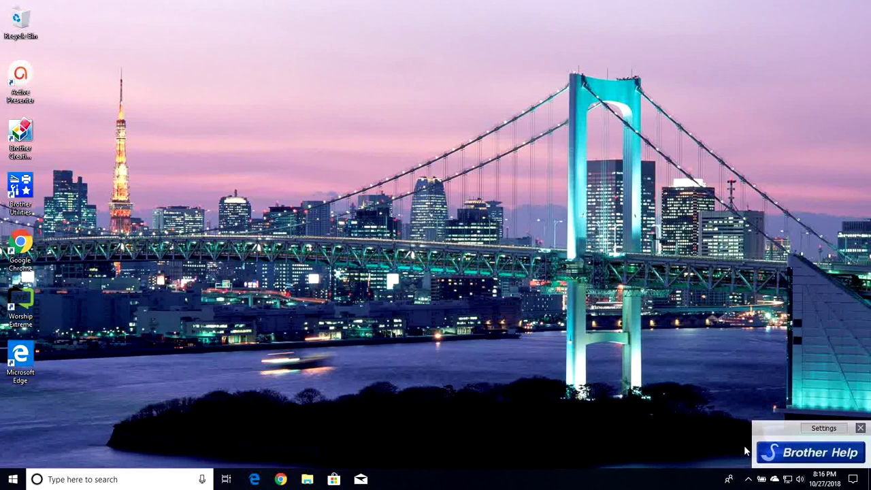
{"action": "left_click", "coordinate": [750, 481]}
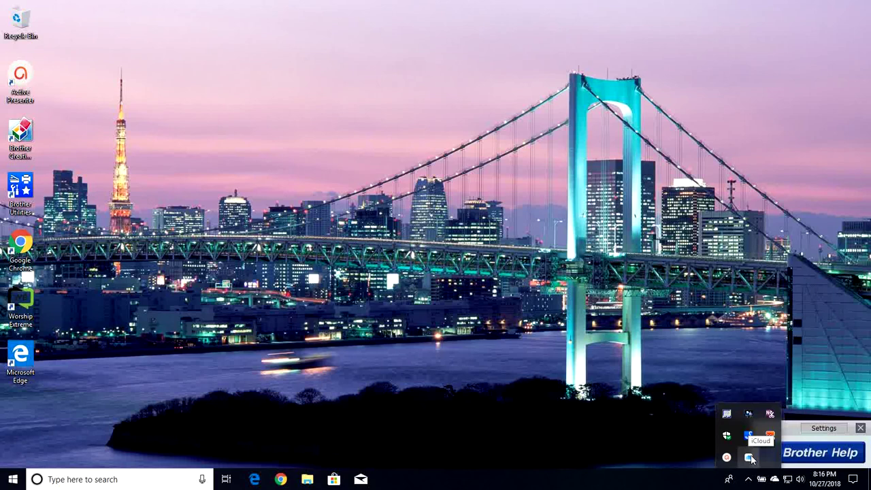
{"action": "left_click", "coordinate": [750, 459]}
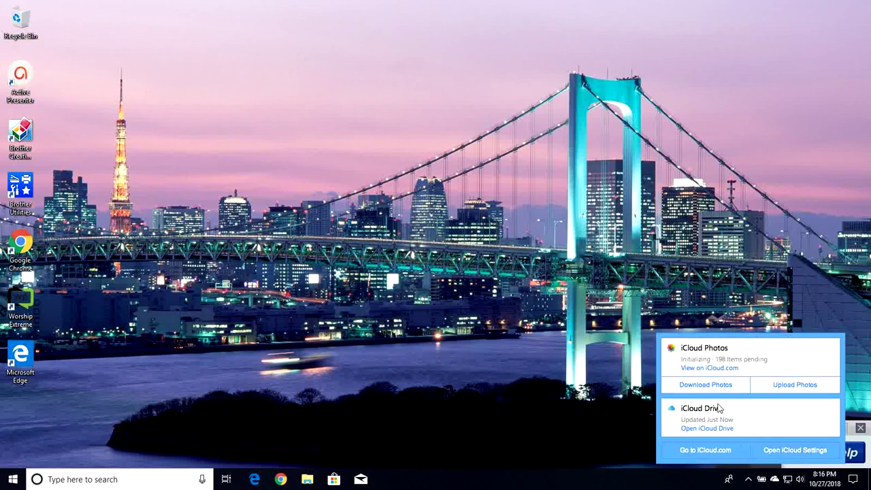
{"action": "left_click", "coordinate": [712, 387]}
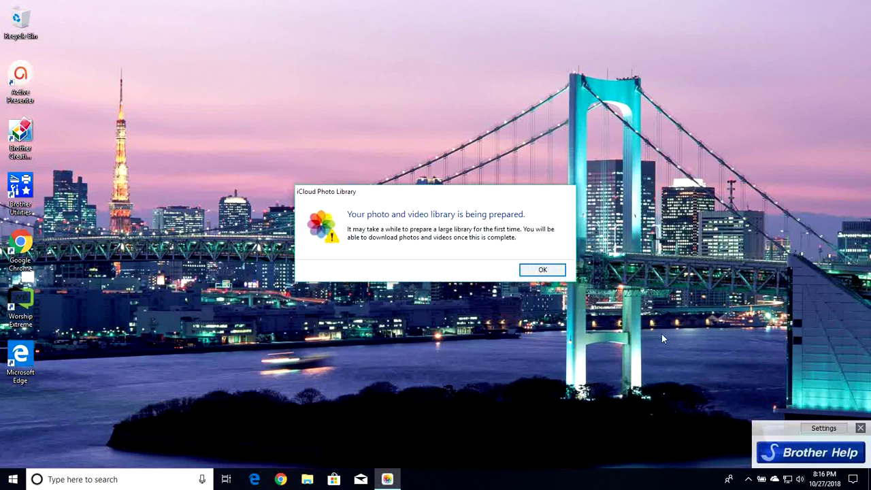
- Dismiss the library-preparing notice with OK and reopen the iCloud status panel from the tray
{"action": "left_click", "coordinate": [549, 272]}
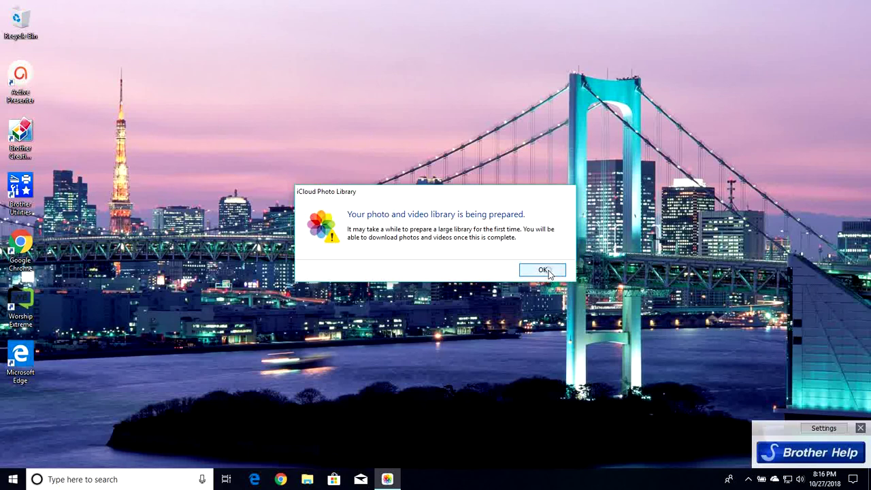
{"action": "left_click", "coordinate": [749, 481]}
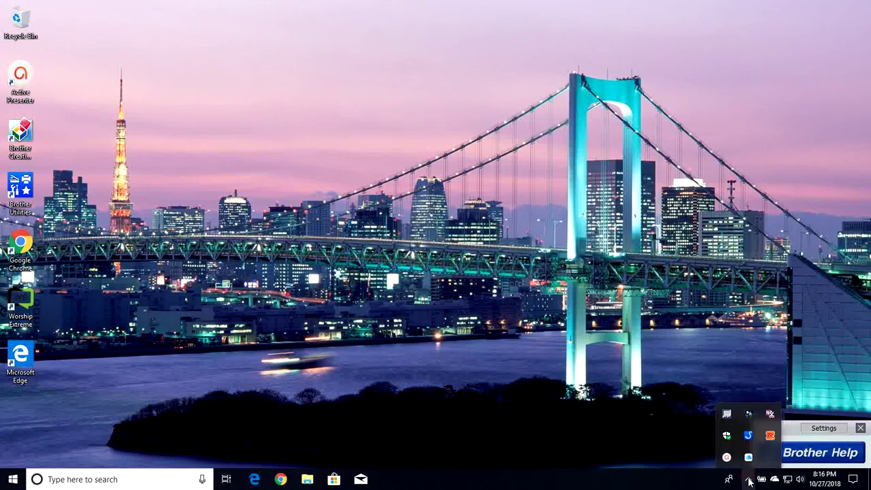
{"action": "left_click", "coordinate": [749, 457]}
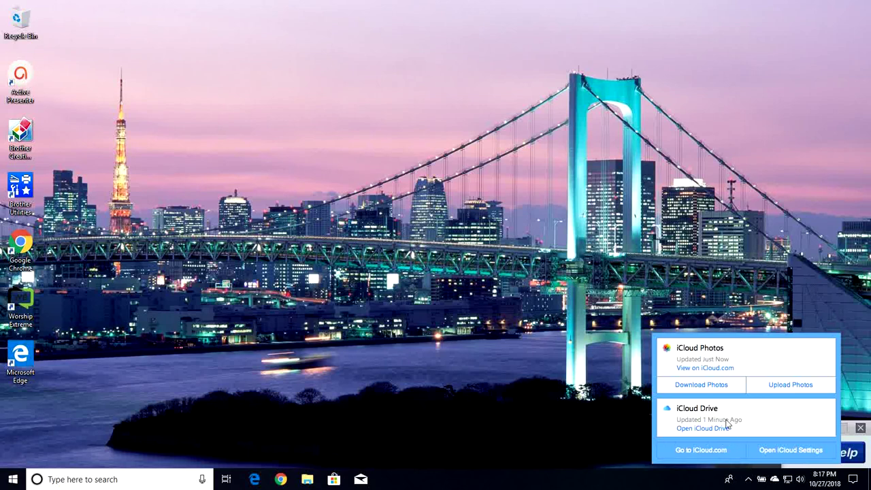
- Download the 2018 collection of 376 photos and 6 videos from iCloud Photos
{"action": "left_click", "coordinate": [697, 385]}
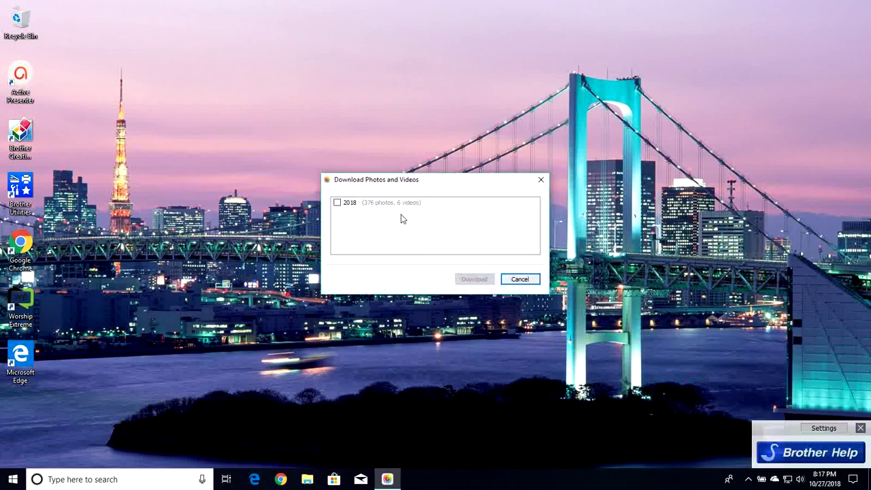
{"action": "left_click", "coordinate": [339, 205]}
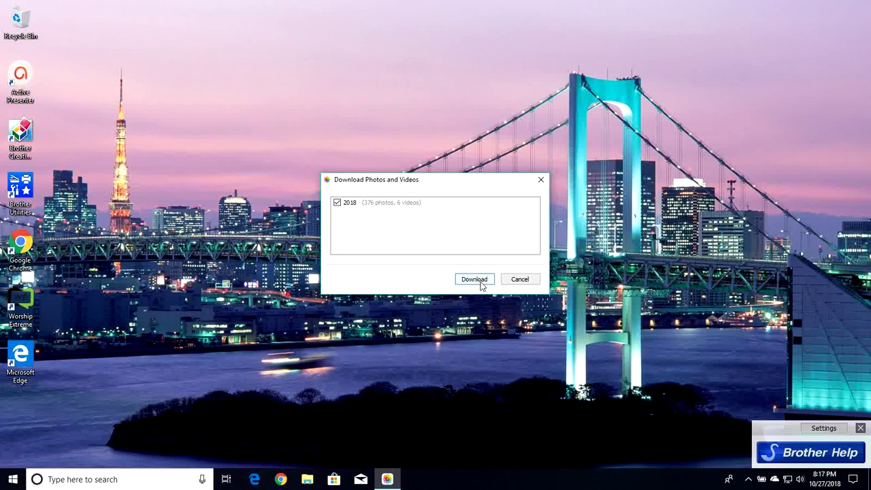
{"action": "left_click", "coordinate": [481, 284]}
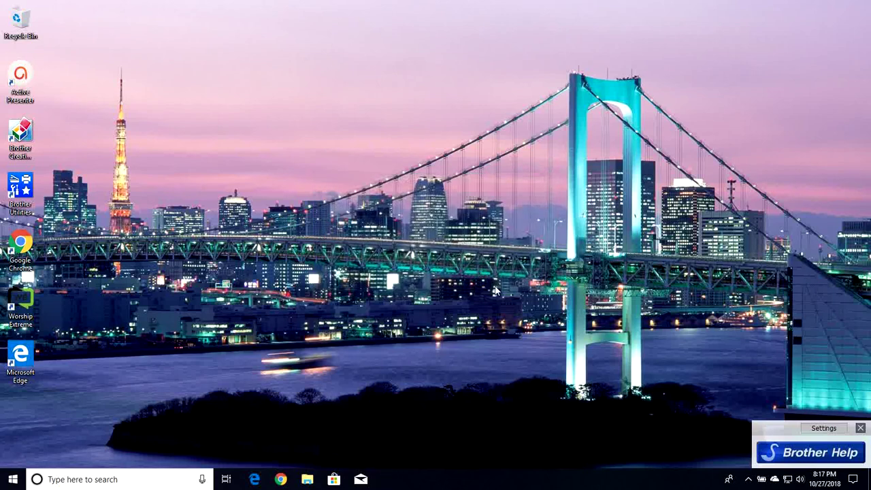
- Check the iCloud tray panel until it shows 381 items downloading
{"action": "left_click", "coordinate": [750, 480]}
{"action": "left_click", "coordinate": [749, 458]}
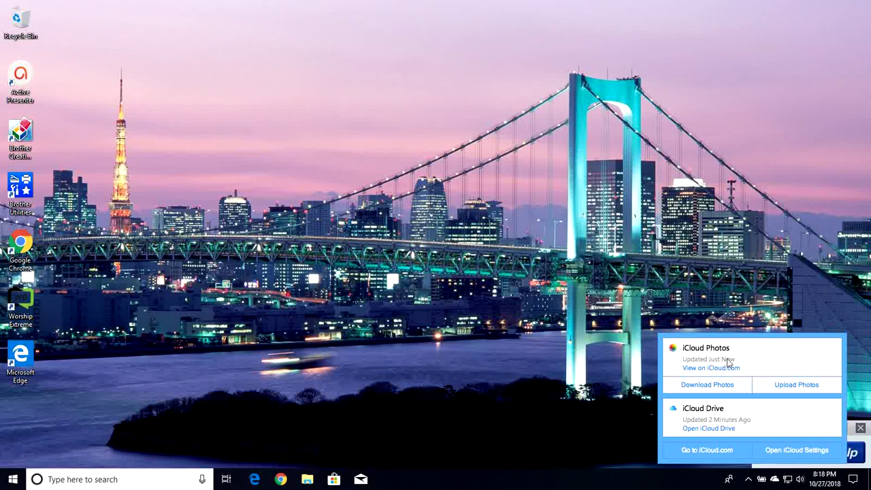
{"action": "left_click", "coordinate": [624, 391]}
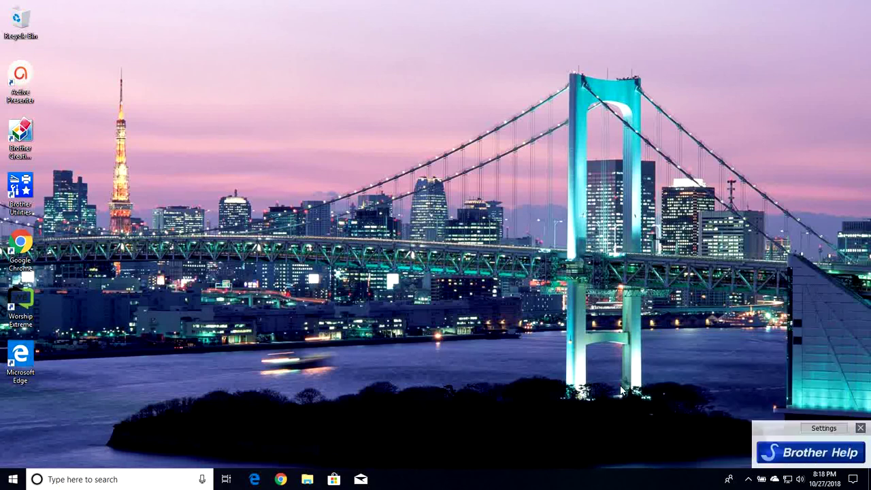
{"action": "left_click", "coordinate": [749, 484]}
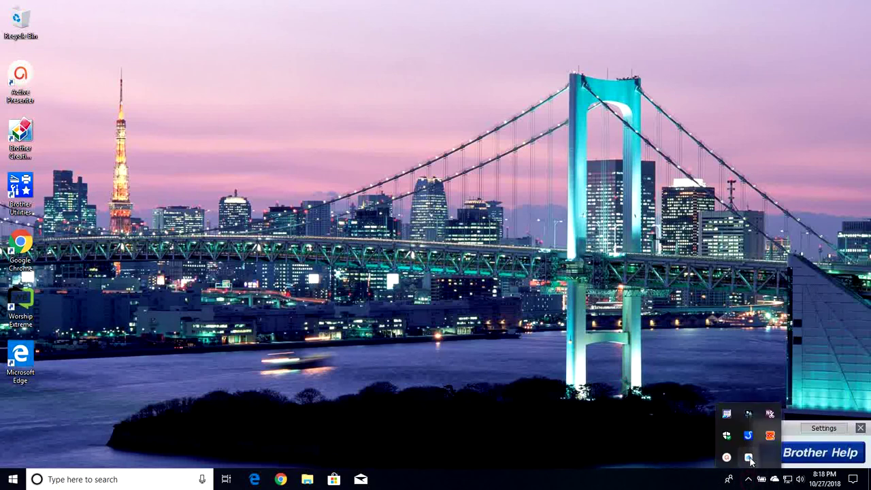
{"action": "left_click", "coordinate": [726, 415]}
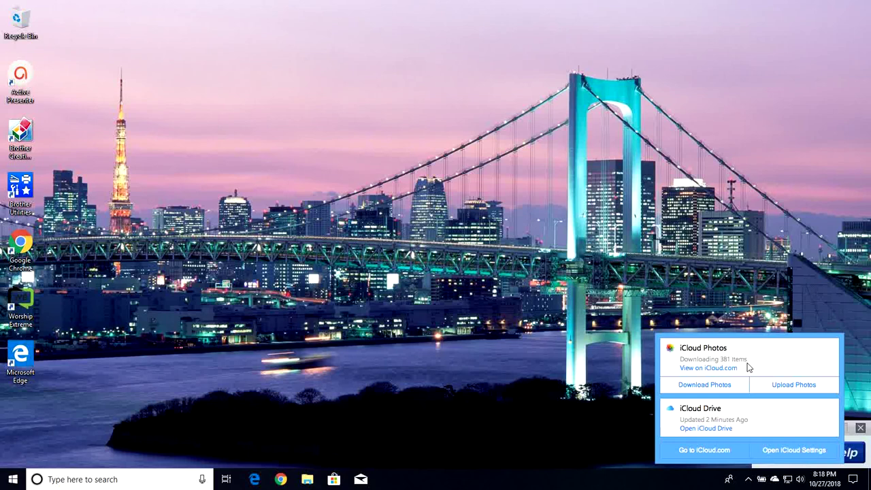
- Browse File Explorer to iCloud Photos > Downloads > 2018, then back to Downloads
{"action": "left_click", "coordinate": [308, 479]}
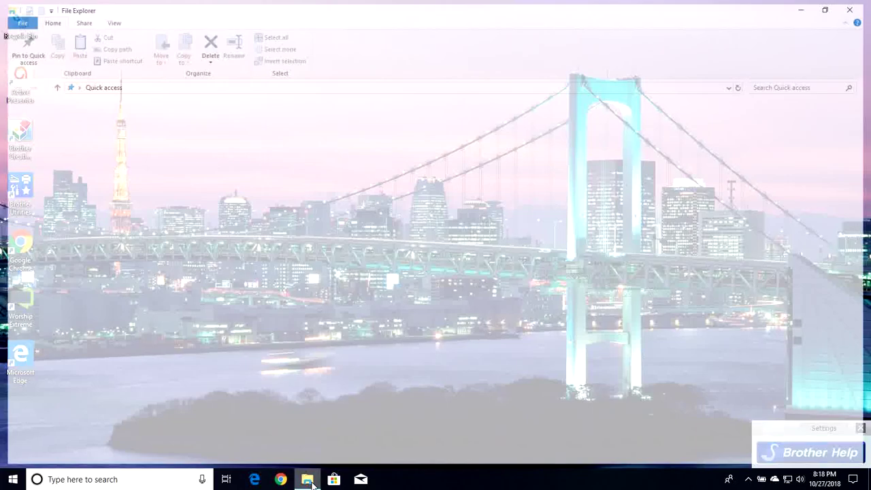
{"action": "left_click", "coordinate": [308, 479]}
{"action": "left_click", "coordinate": [307, 480]}
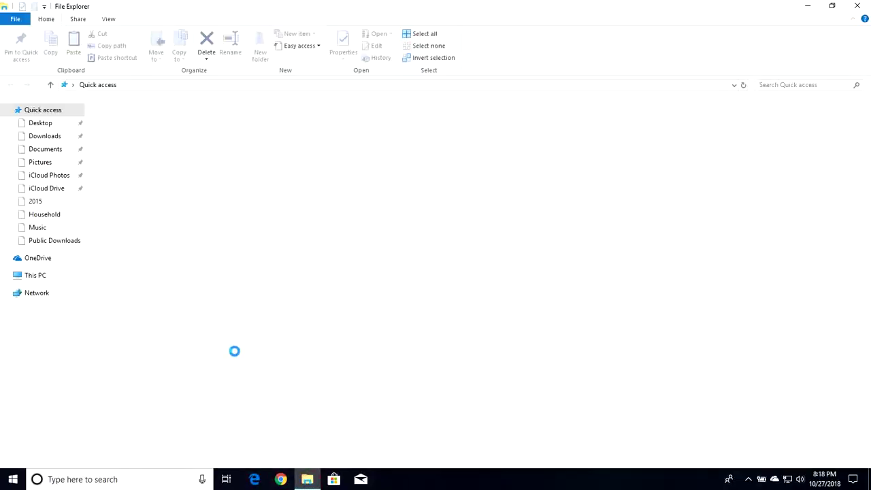
{"action": "left_click", "coordinate": [42, 176]}
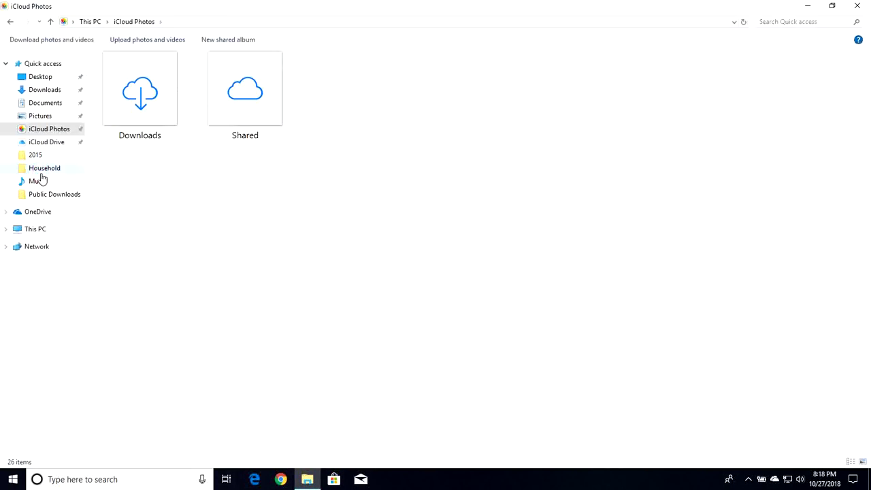
{"action": "double_click", "coordinate": [135, 95]}
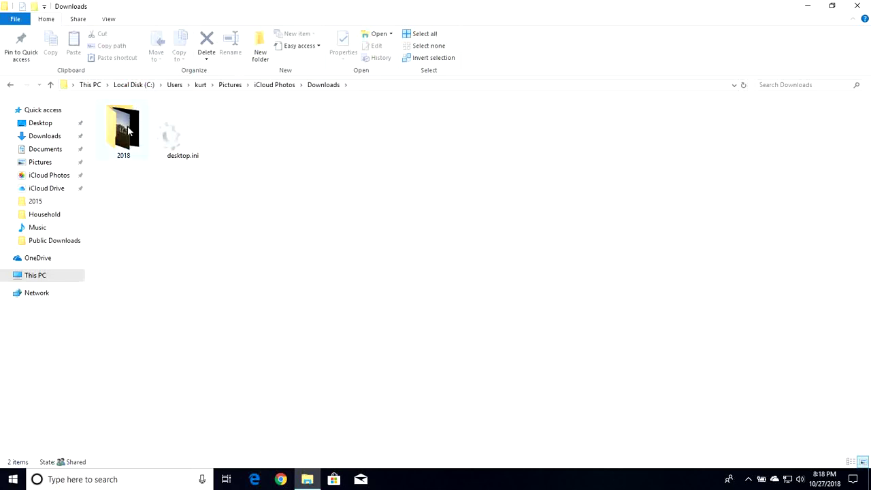
{"action": "double_click", "coordinate": [127, 127]}
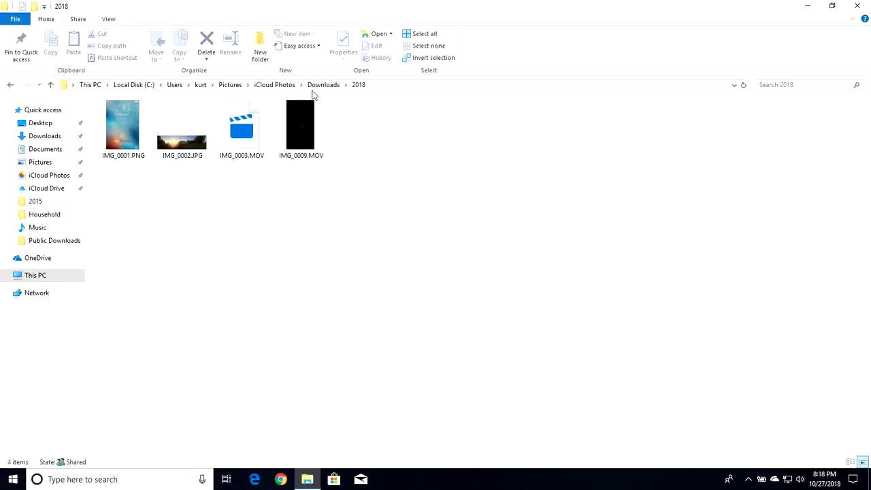
{"action": "left_click", "coordinate": [334, 84]}
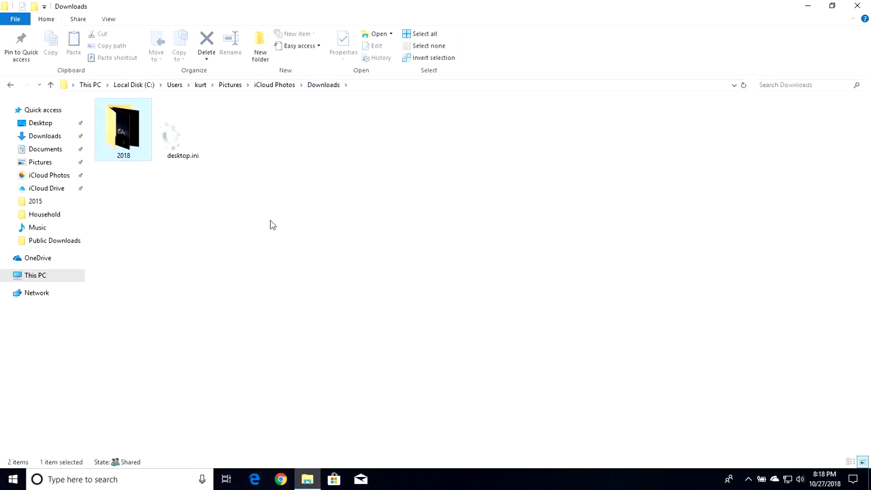